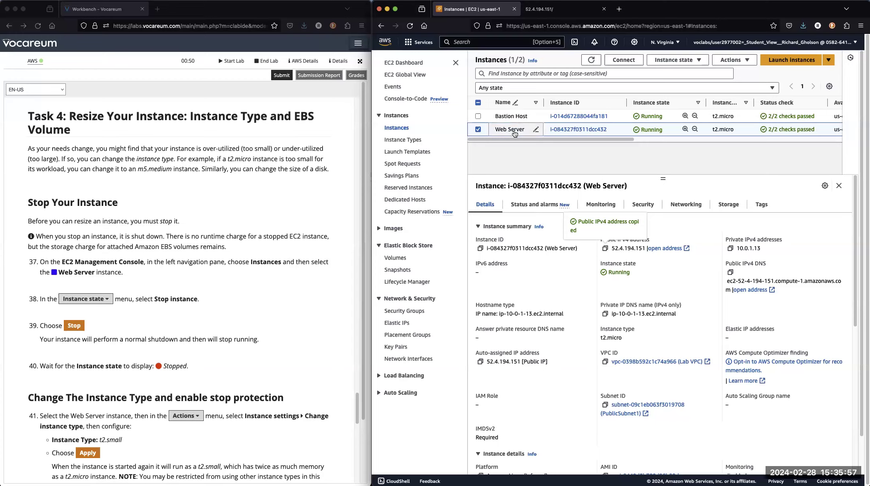
# - Stop the Web Server instance, refresh the instance list and dismiss the notification
pyautogui.click(697, 60)
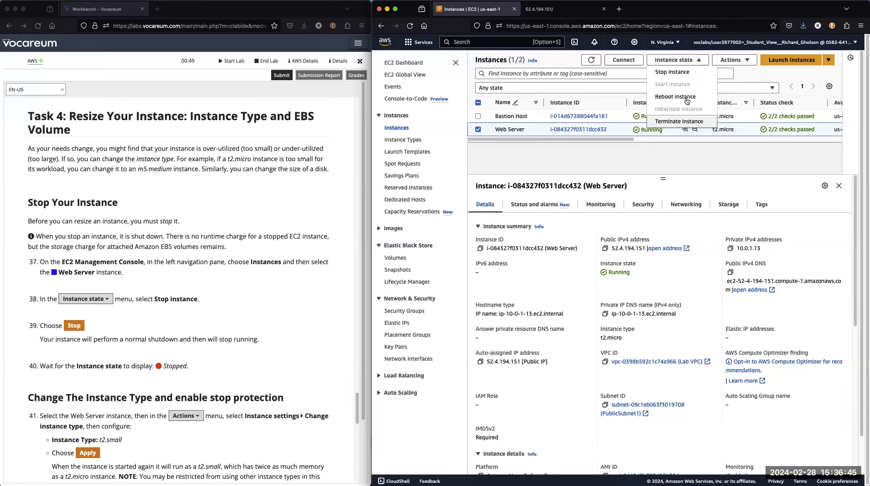
pyautogui.click(676, 75)
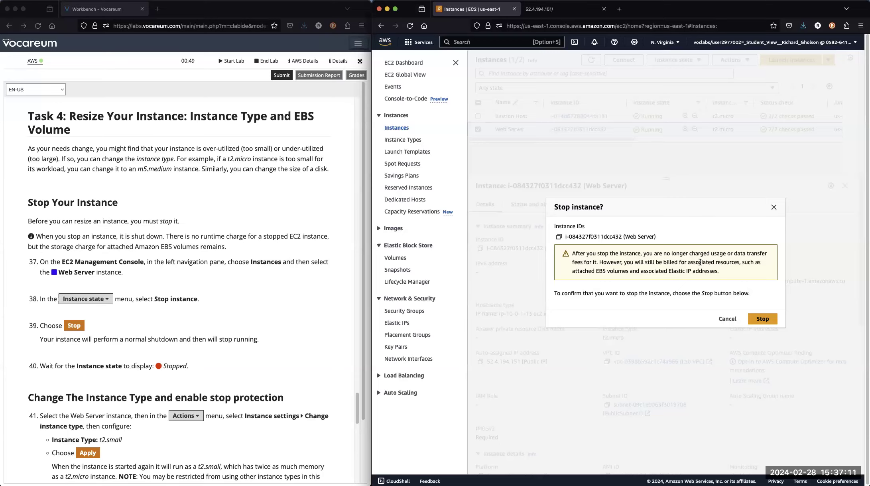
pyautogui.click(759, 320)
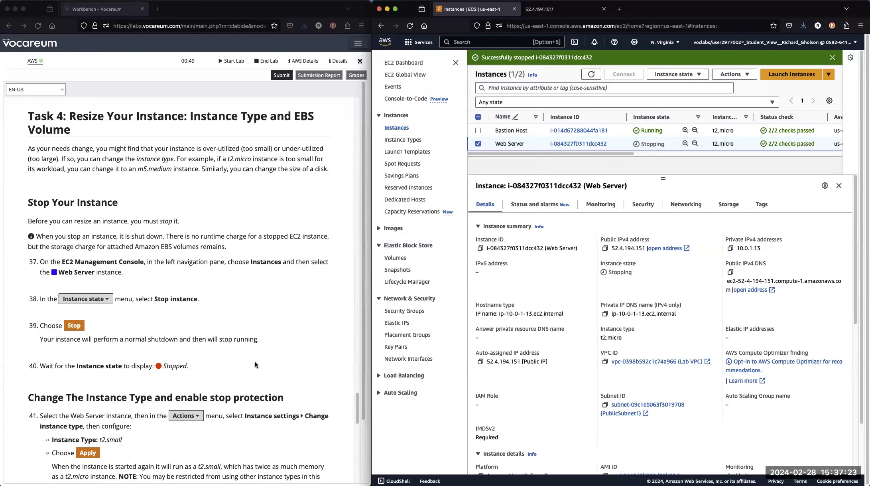
pyautogui.scroll(-3, 244, 350)
pyautogui.scroll(-5, 244, 351)
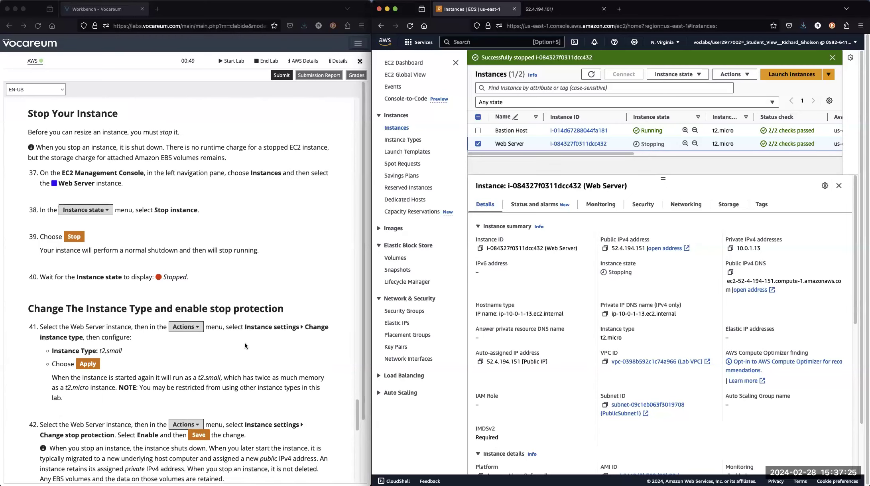
pyautogui.scroll(-2, 248, 339)
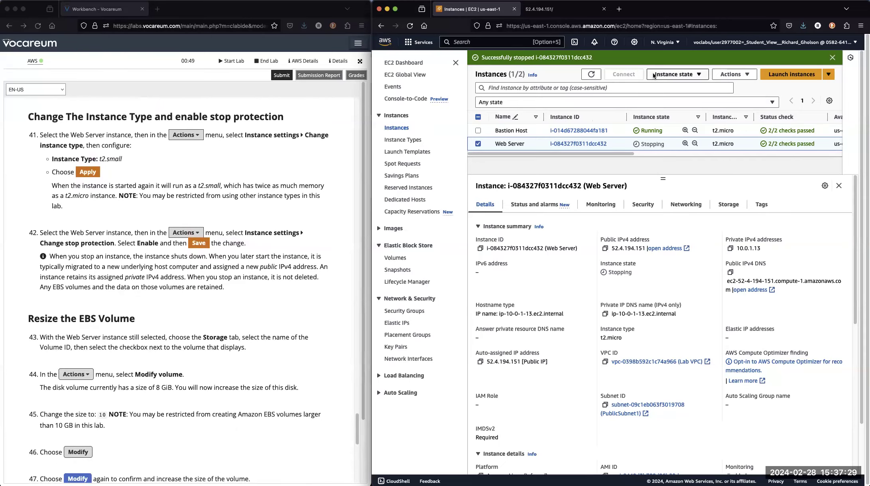
pyautogui.click(592, 76)
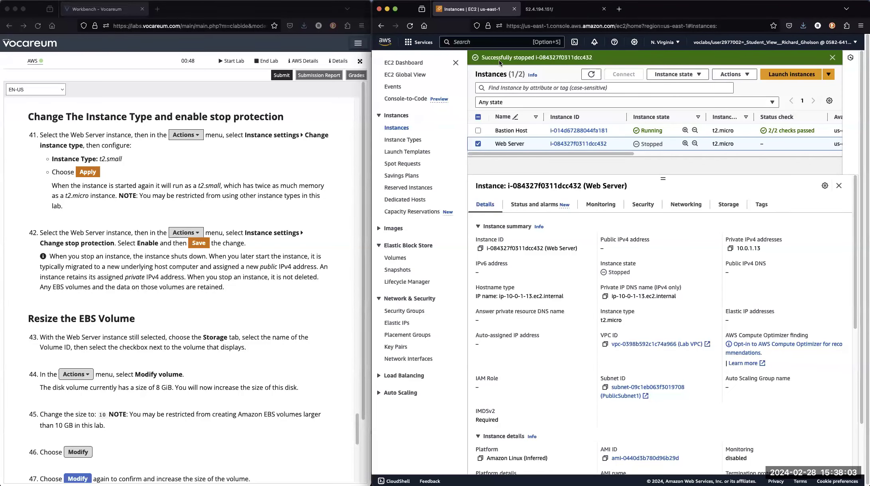
pyautogui.click(832, 58)
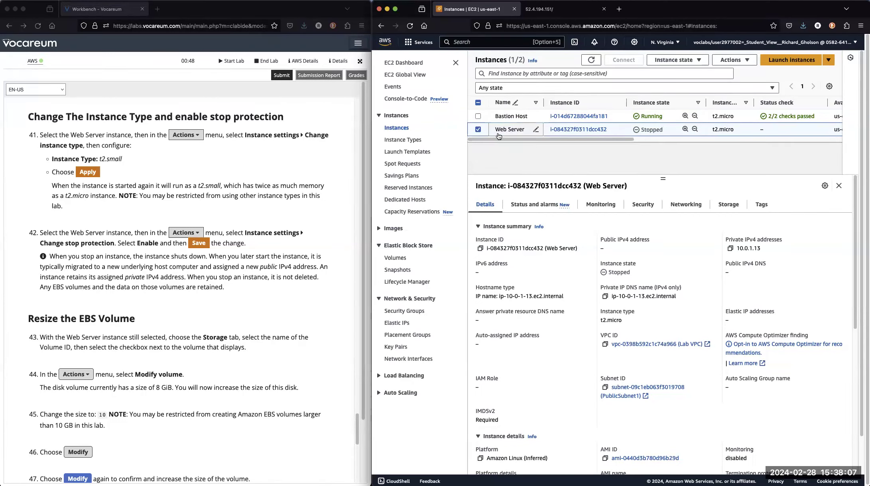
# - Change the stopped Web Server instance's type to t2.small and apply the change
pyautogui.click(748, 61)
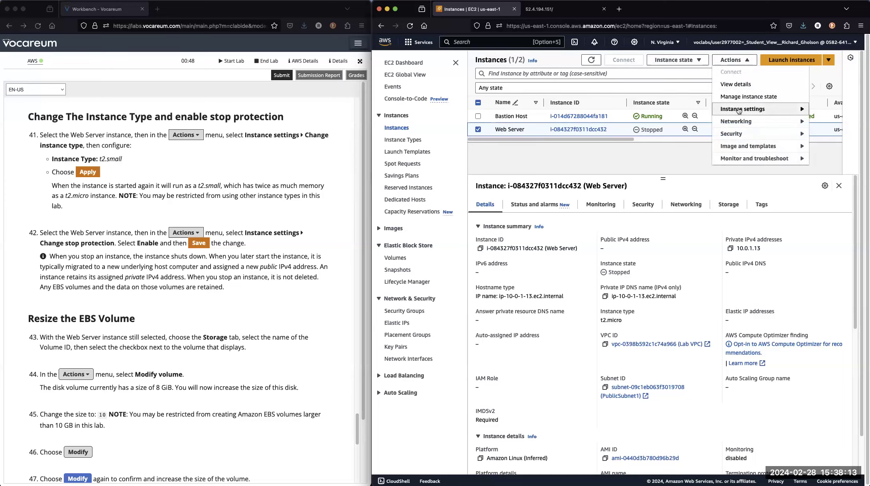
pyautogui.moveTo(739, 110)
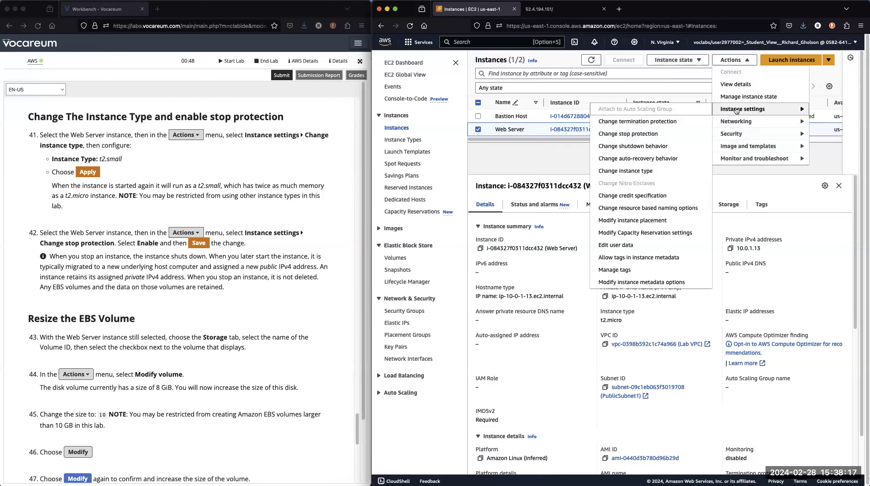
pyautogui.click(642, 175)
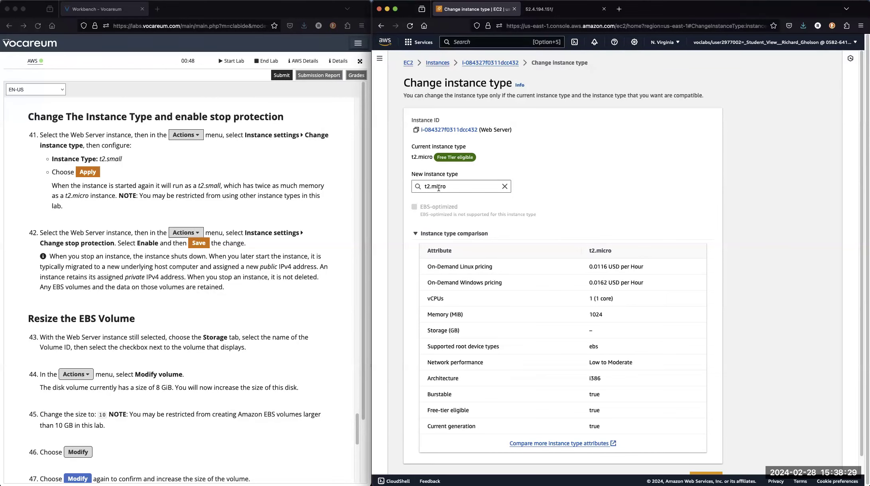
pyautogui.click(505, 187)
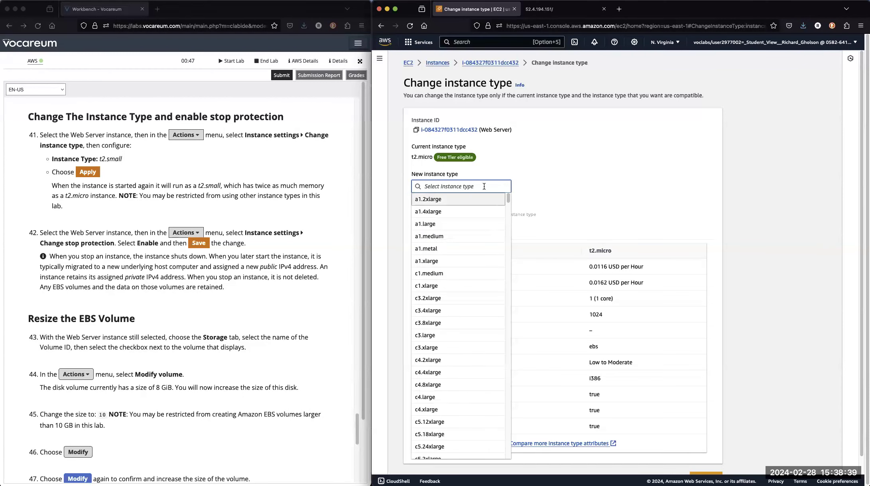
pyautogui.write('t2.')
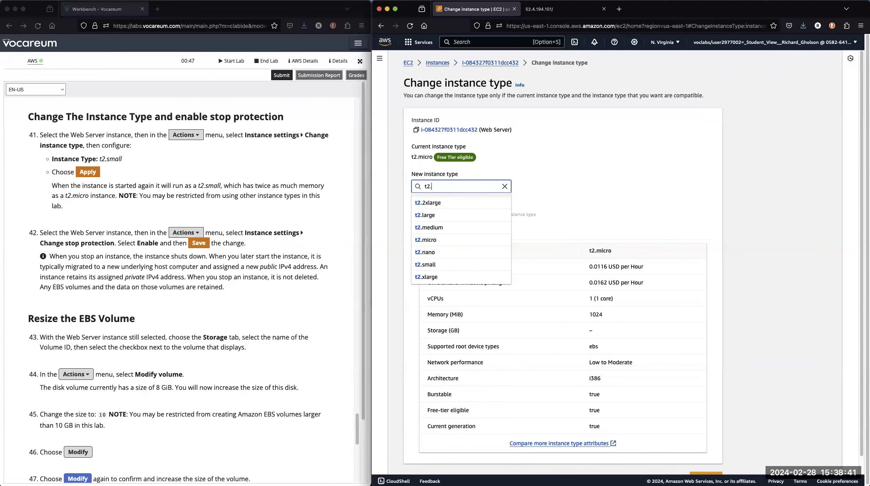
pyautogui.write('small')
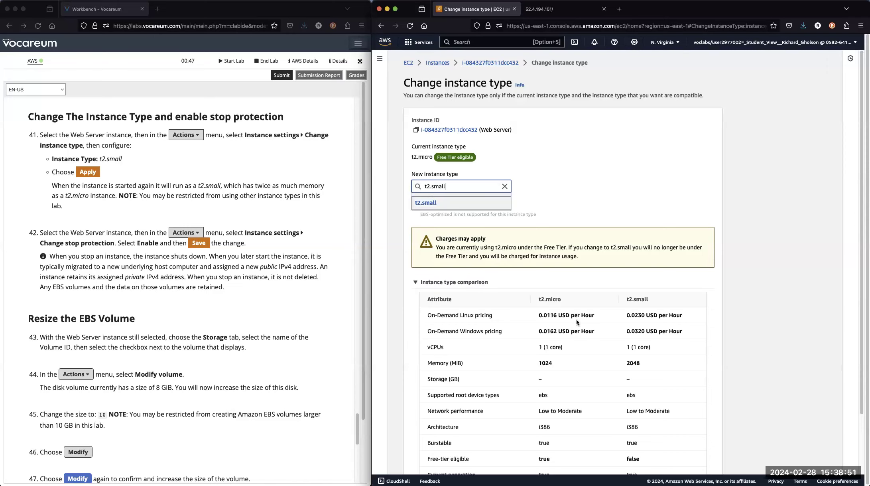
pyautogui.scroll(-3, 577, 322)
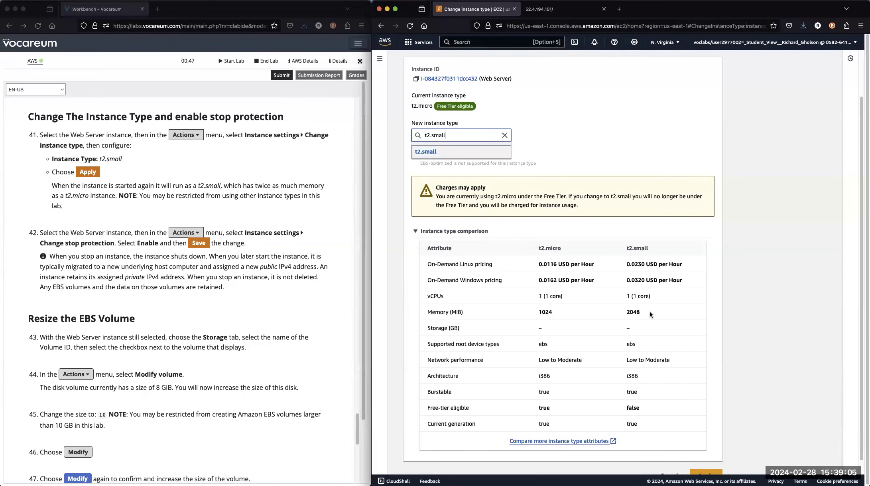
pyautogui.click(426, 151)
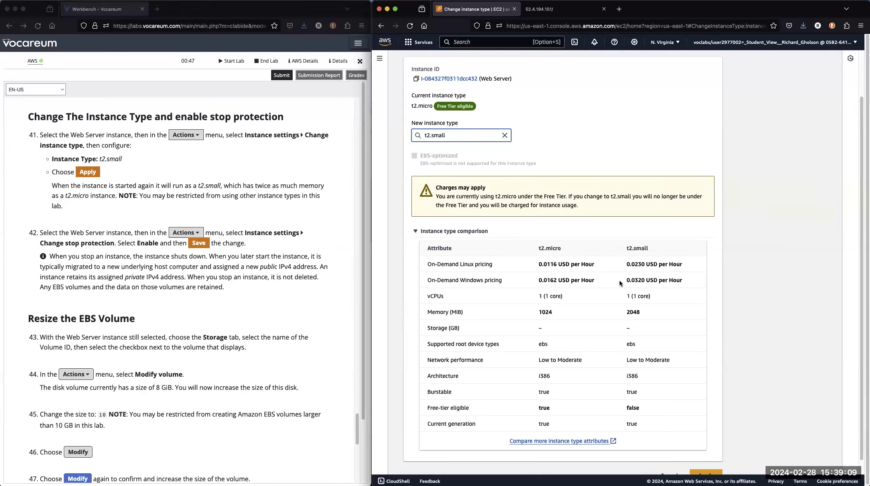
pyautogui.scroll(-1, 620, 281)
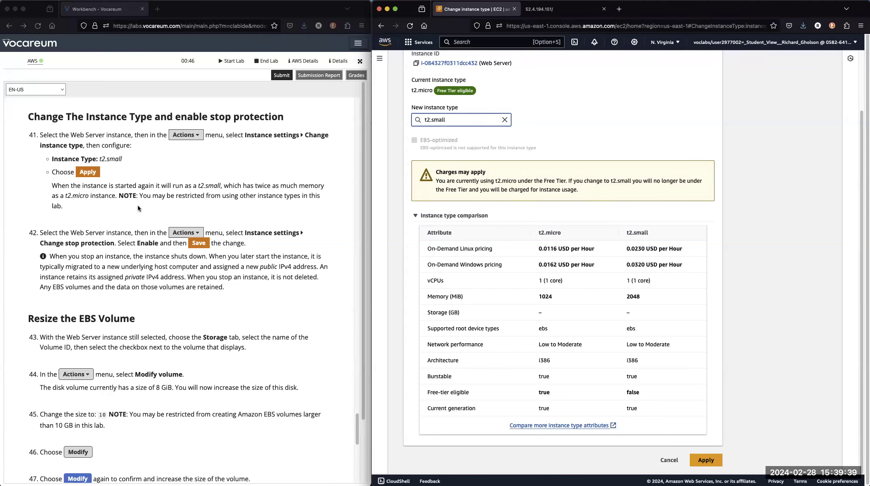
pyautogui.click(706, 460)
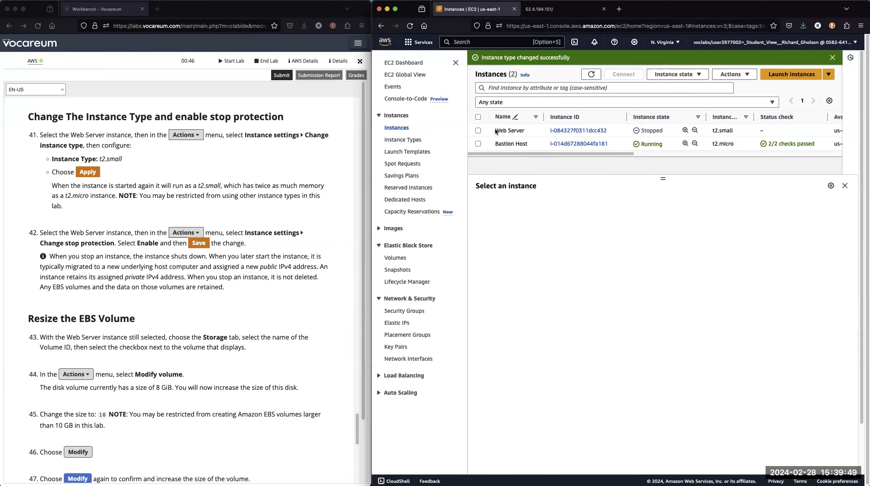
# - Enable stop protection for the Web Server instance and save the setting
pyautogui.click(478, 130)
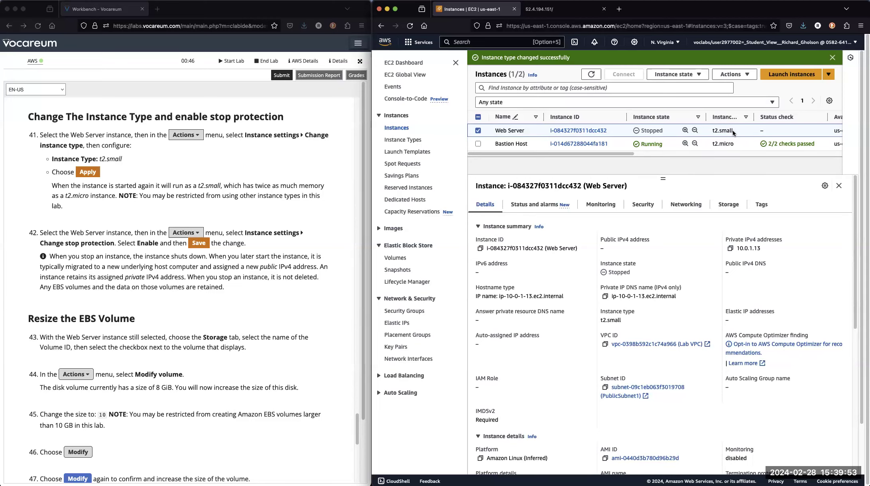
pyautogui.scroll(-4, 265, 333)
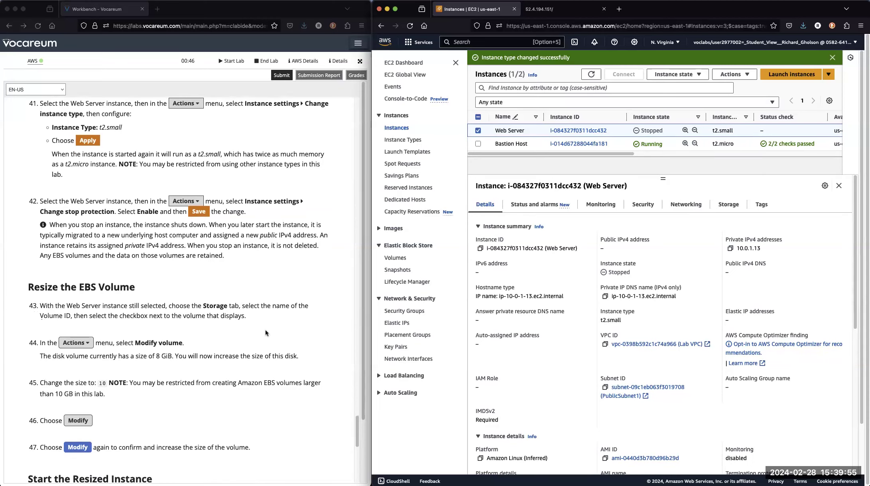
pyautogui.scroll(-1, 265, 332)
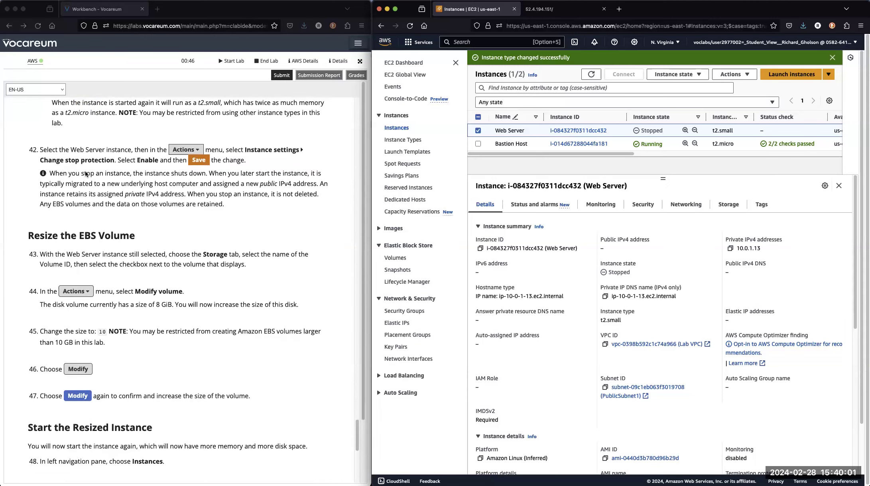
pyautogui.click(30, 152)
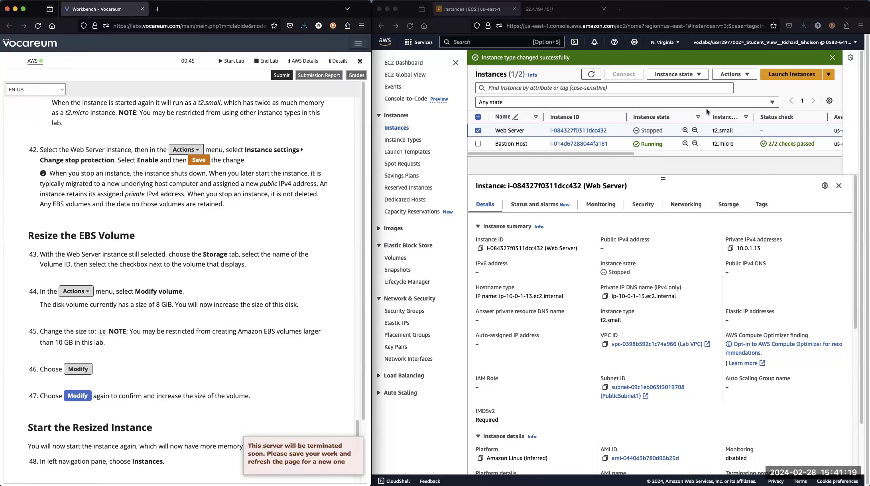
pyautogui.click(740, 75)
pyautogui.click(740, 75)
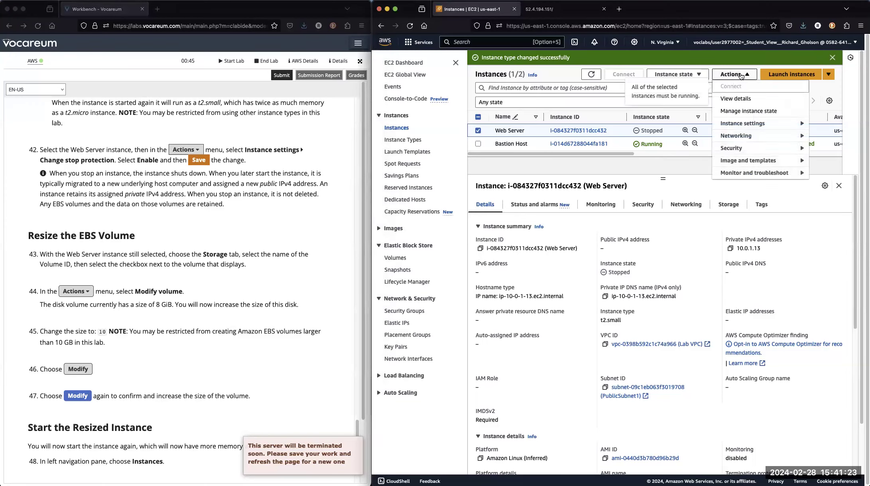
pyautogui.moveTo(754, 124)
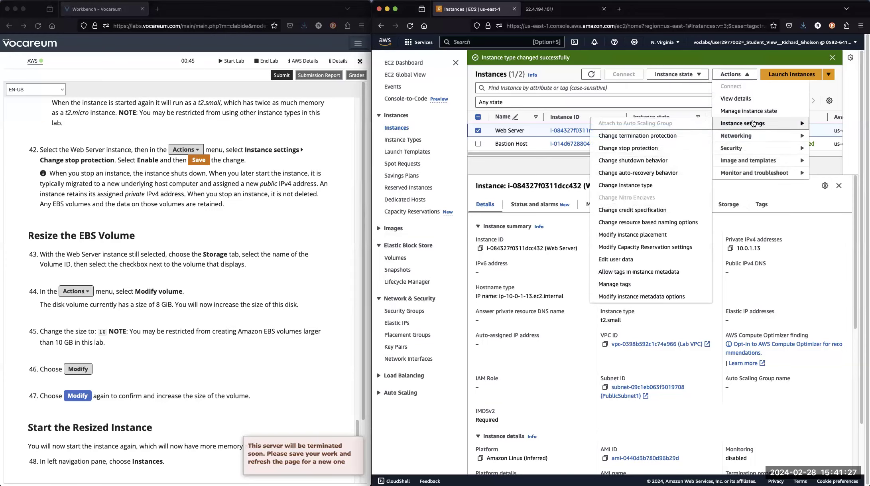
pyautogui.click(650, 148)
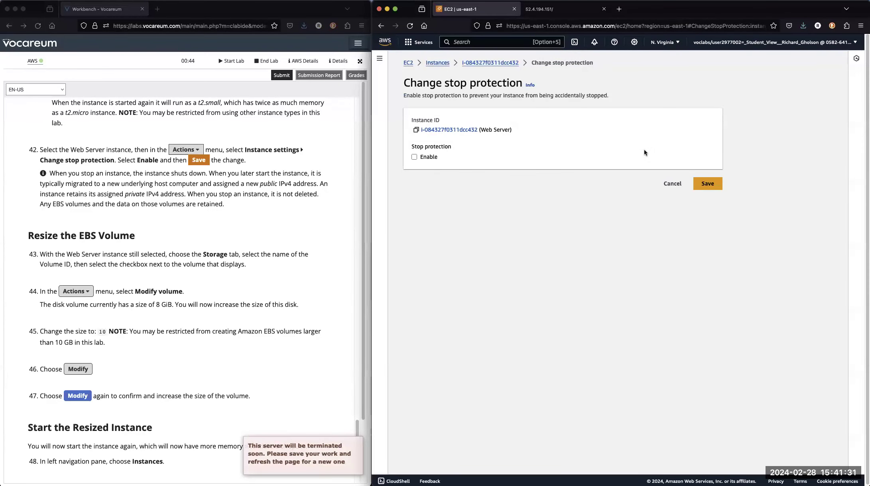
pyautogui.click(414, 157)
pyautogui.click(716, 184)
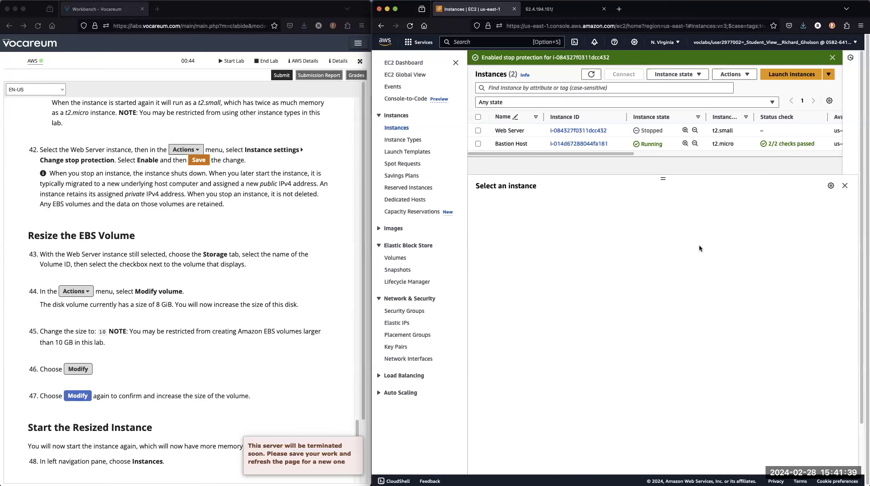
# - Select the Web Server instance and show its storage details with the attached block devices
pyautogui.click(478, 130)
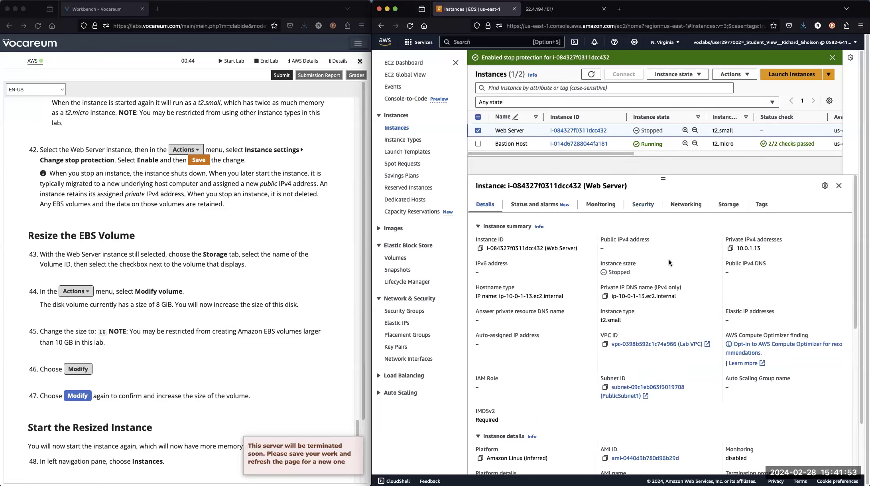
pyautogui.click(699, 75)
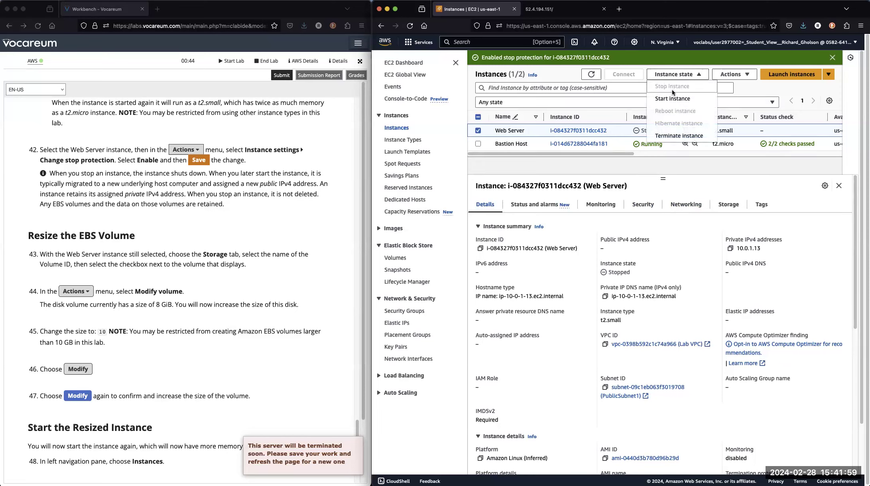
pyautogui.click(681, 251)
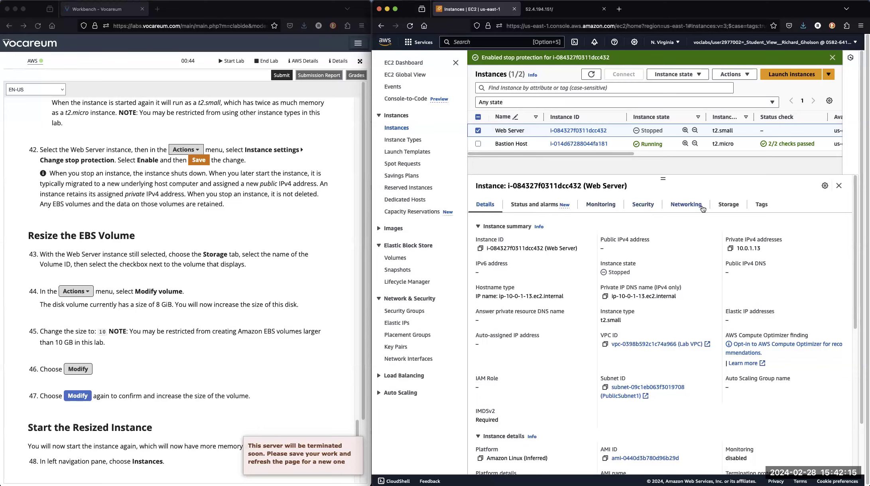
pyautogui.click(721, 207)
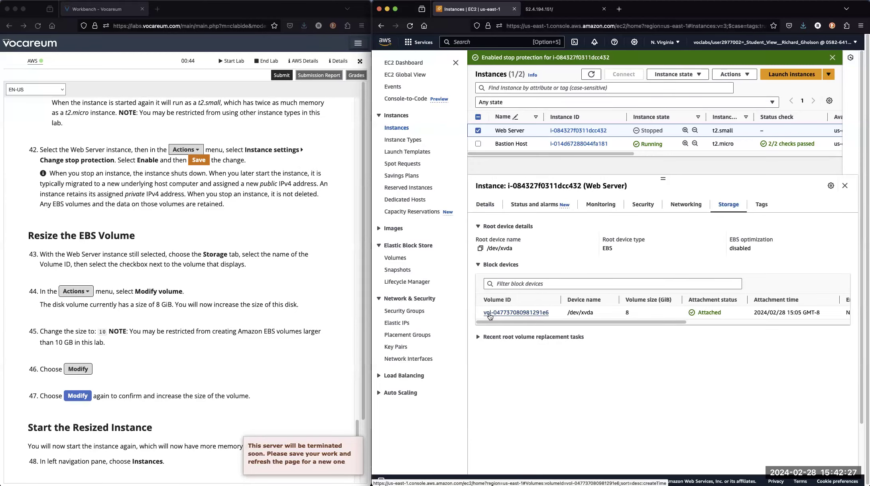
# - In the EBS volumes list, identify the volume attached to the Web Server instance and select it
pyautogui.click(395, 258)
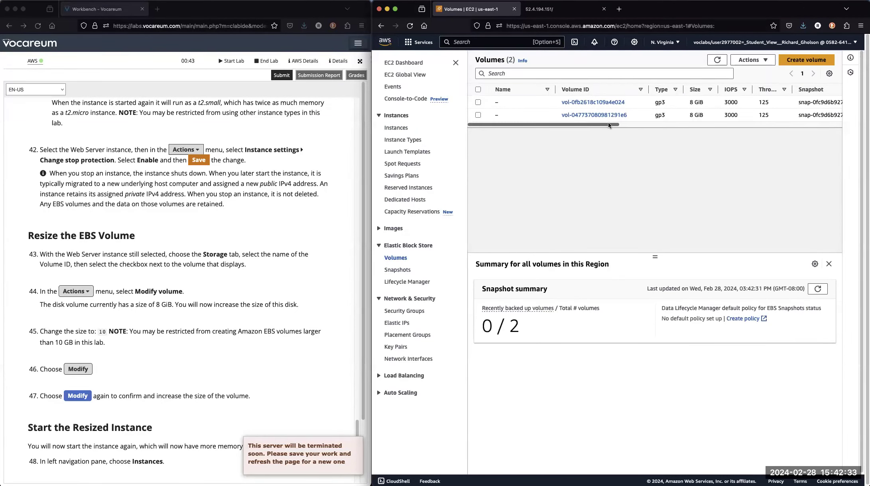
pyautogui.hscroll(5, 679, 124)
pyautogui.hscroll(10, 679, 128)
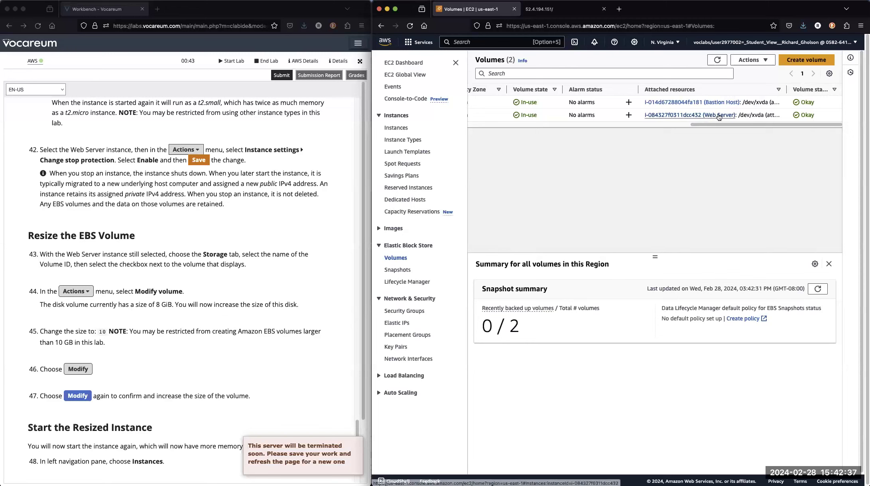
pyautogui.moveTo(740, 124); pyautogui.dragTo(494, 125)
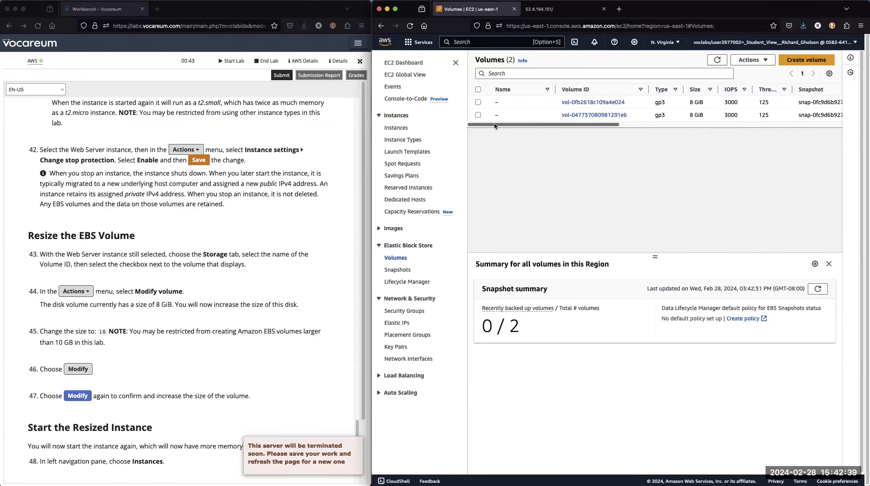
pyautogui.click(480, 115)
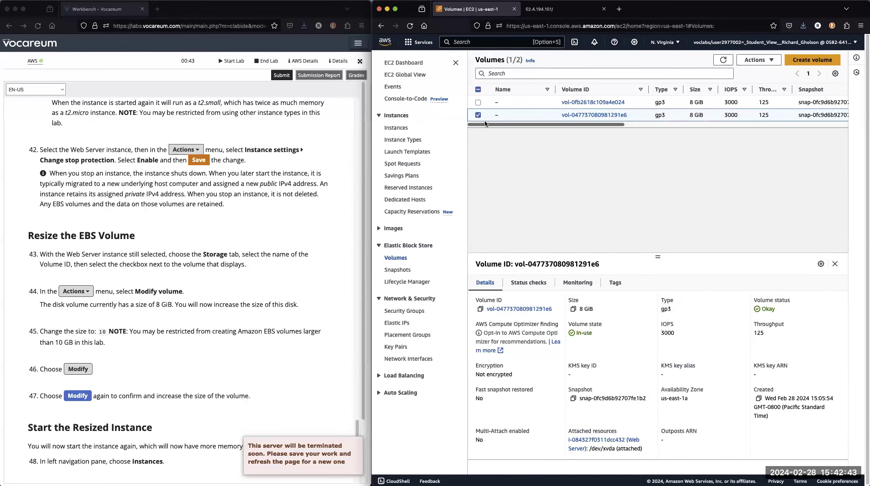
pyautogui.moveTo(486, 124); pyautogui.dragTo(728, 135)
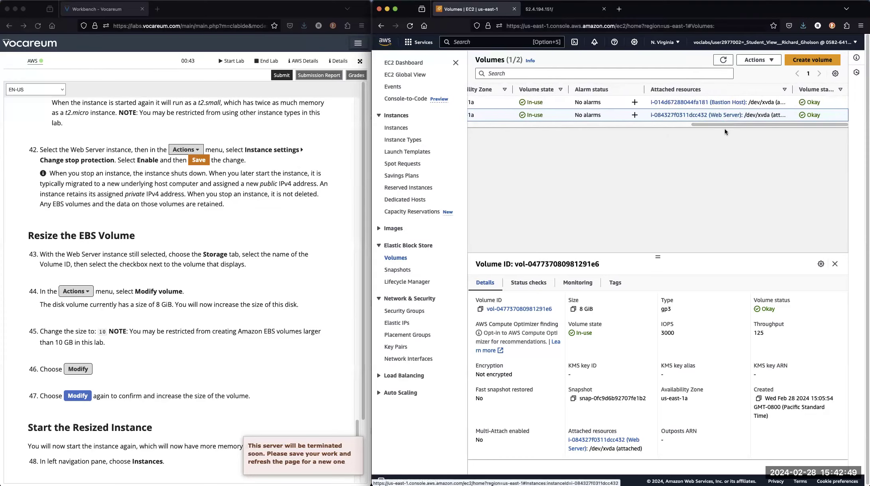
pyautogui.moveTo(723, 124); pyautogui.dragTo(500, 124)
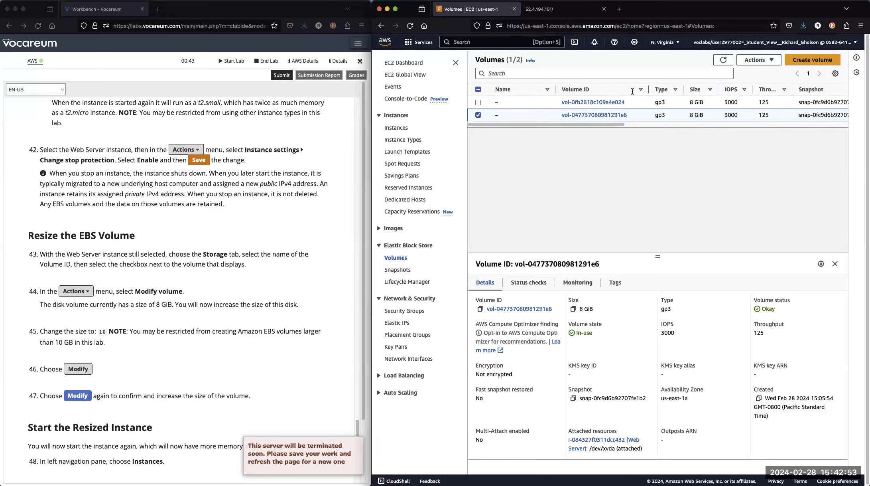
# - Open the selected Web Server volume for modification and set its size to 10 GiB, keeping the General Purpose SSD (gp3) type
pyautogui.click(772, 66)
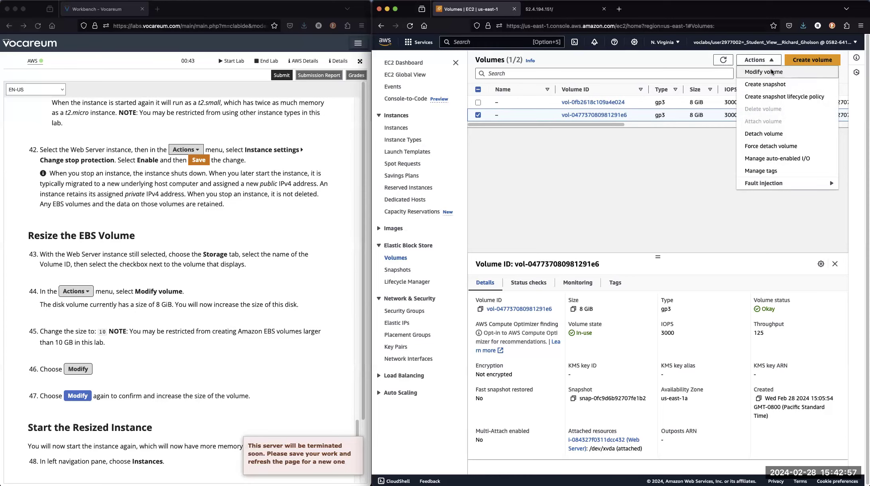
pyautogui.click(772, 72)
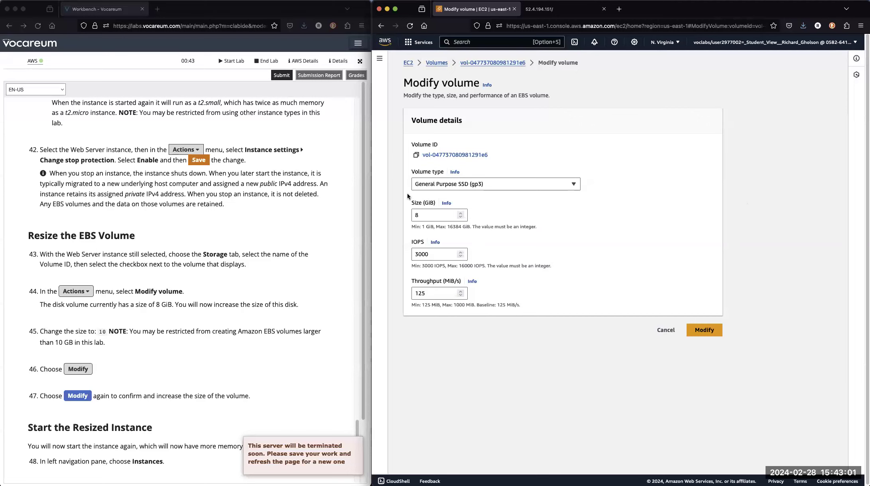
pyautogui.doubleClick(416, 215)
pyautogui.write('10')
pyautogui.click(437, 186)
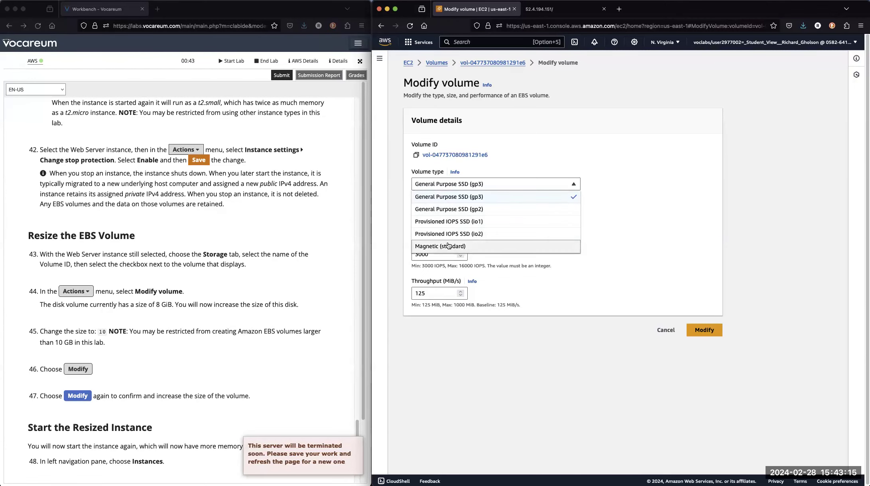
pyautogui.scroll(-1, 430, 239)
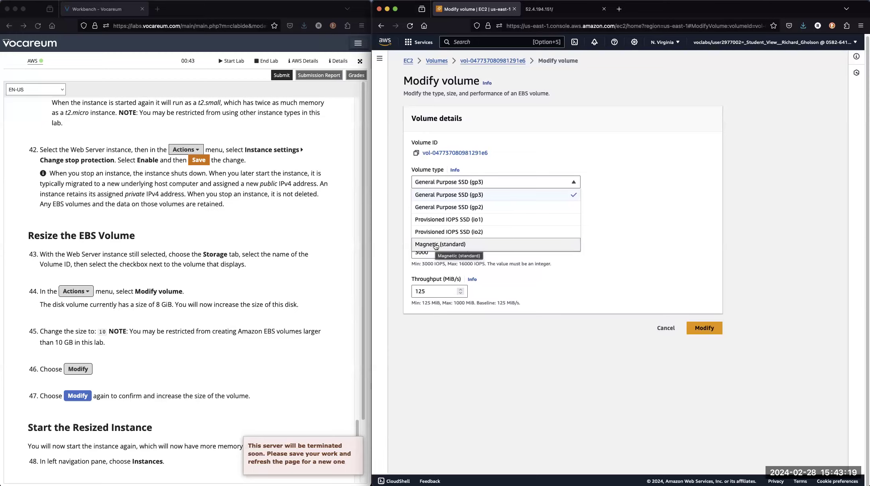
pyautogui.click(458, 194)
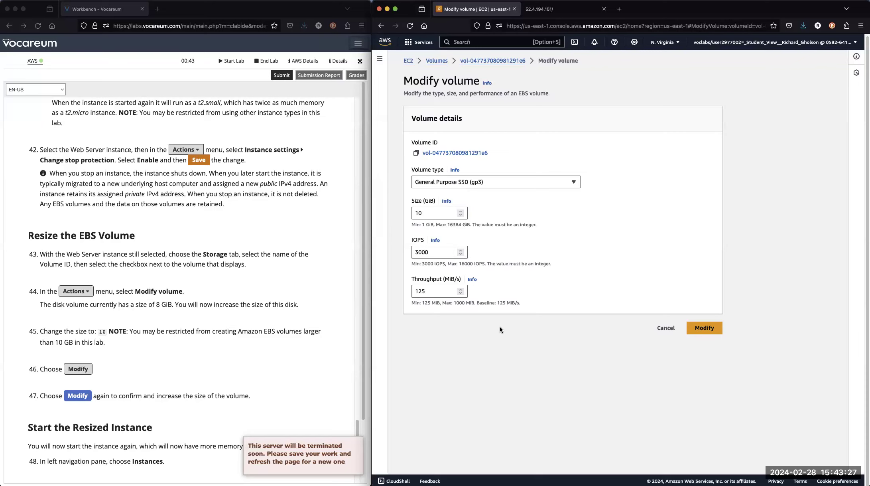
# - Apply and confirm the volume modification, and refresh the volumes list
pyautogui.click(706, 330)
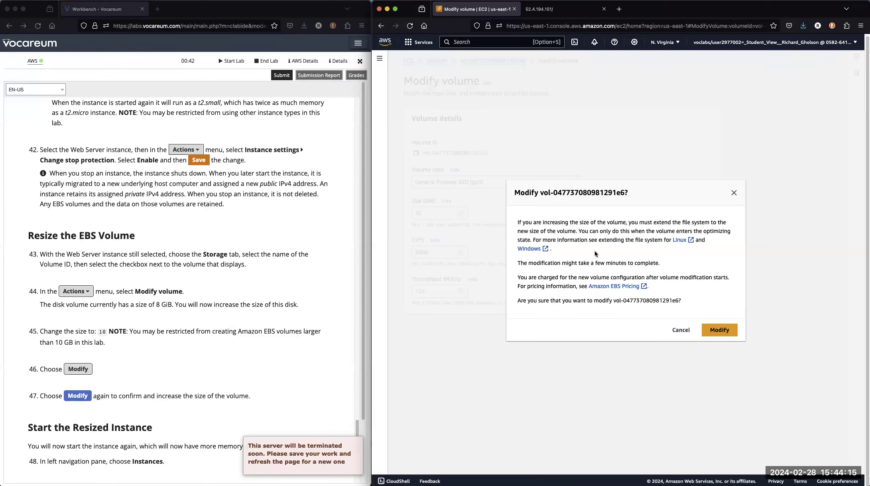
pyautogui.click(718, 329)
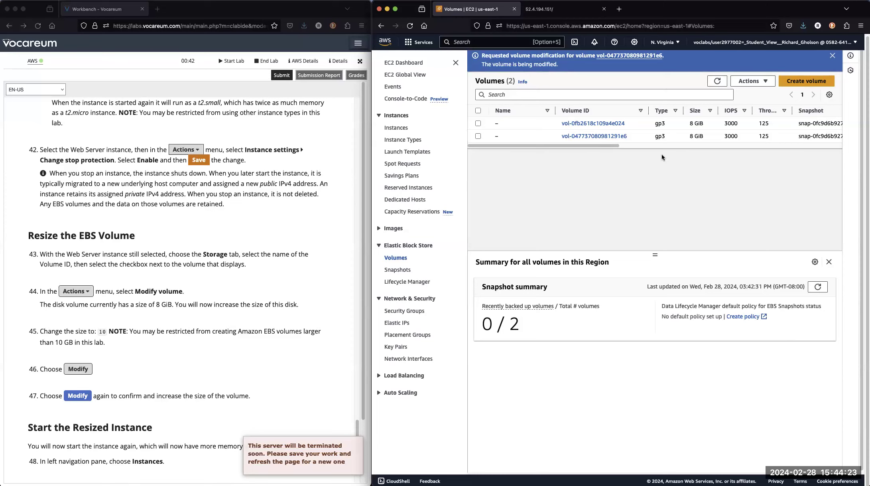
pyautogui.click(718, 82)
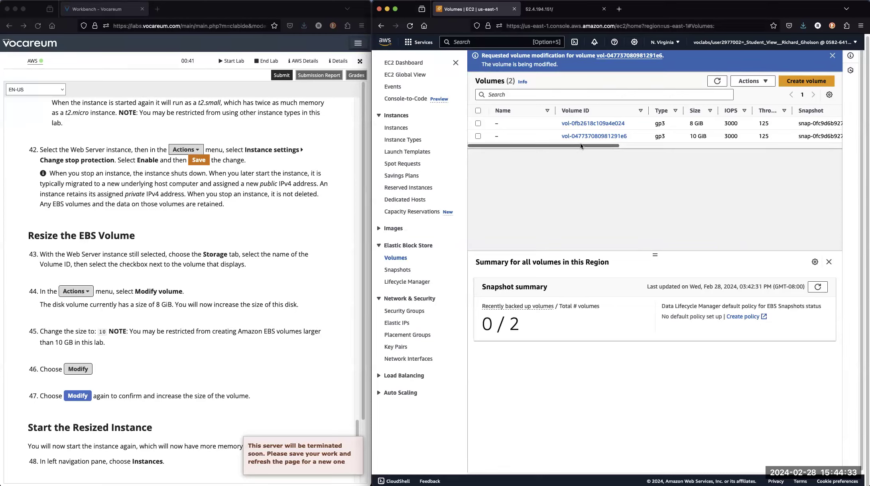
# - Go to the EC2 instances list, select the Web Server instance and start it
pyautogui.scroll(-10, 283, 363)
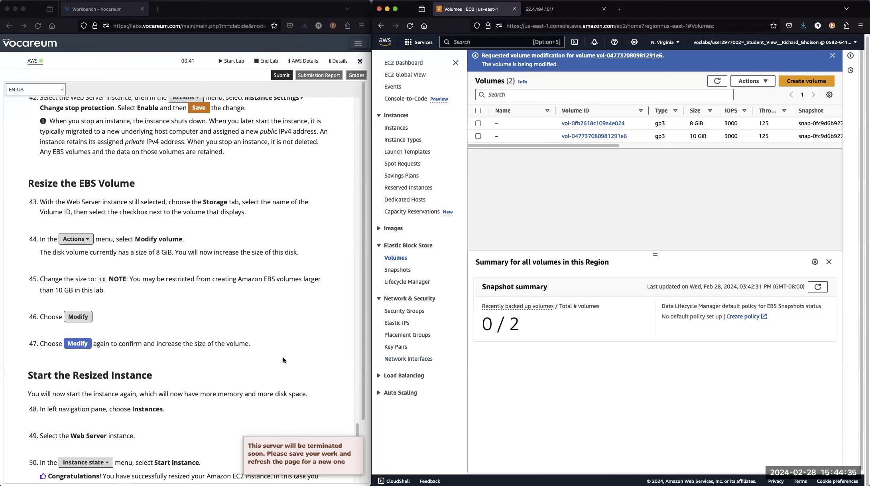
pyautogui.scroll(-3, 284, 352)
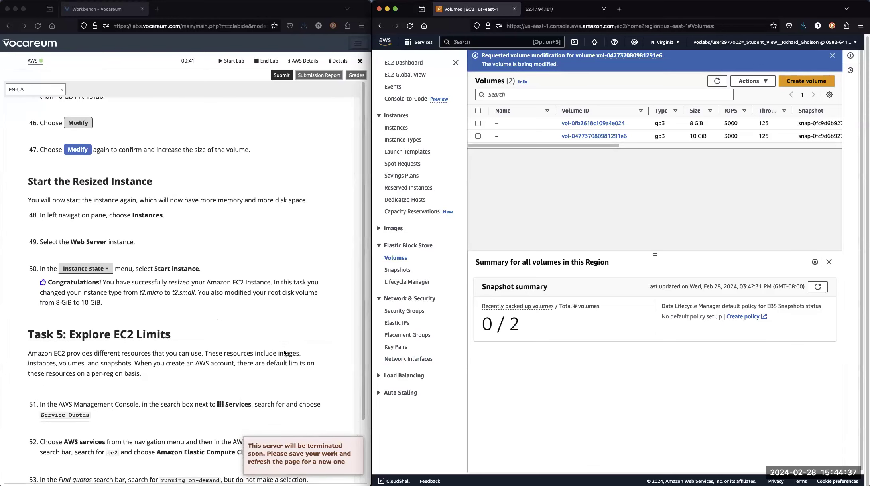
pyautogui.scroll(-1, 284, 353)
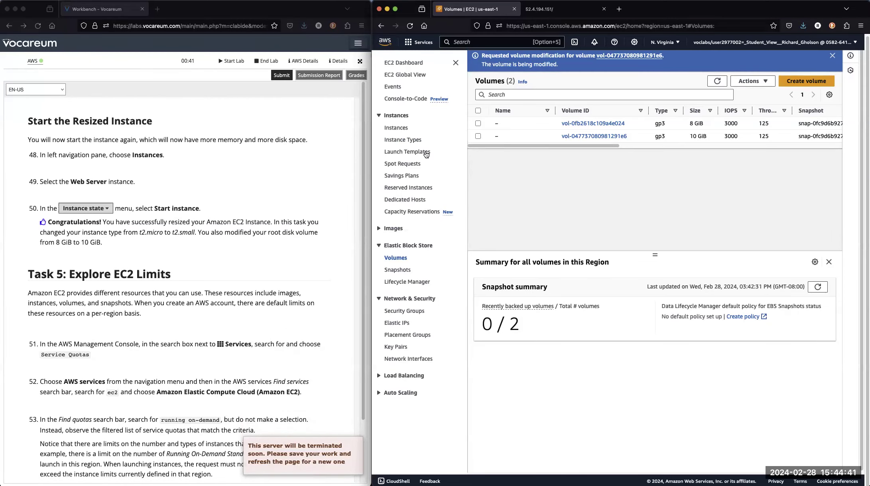
pyautogui.click(401, 131)
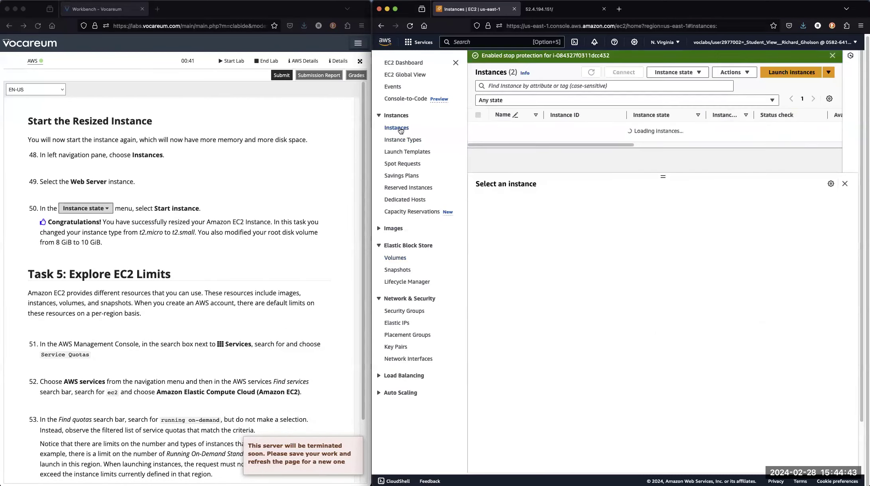
pyautogui.click(478, 142)
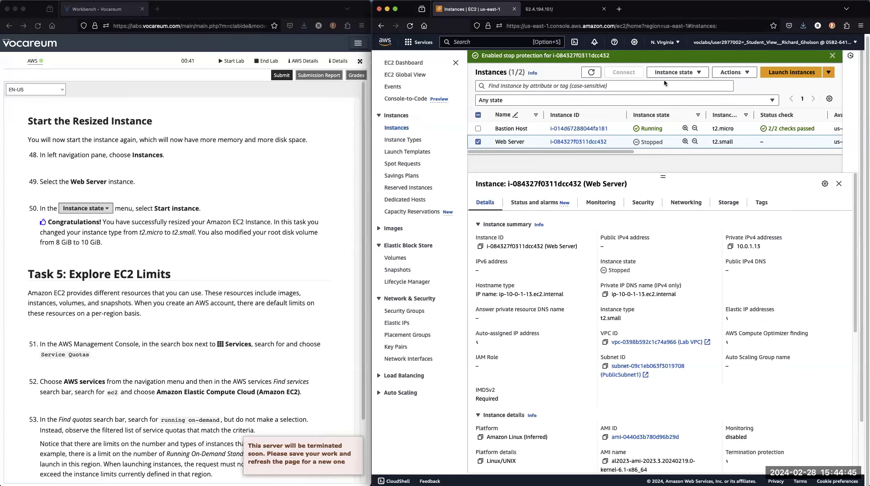
pyautogui.click(748, 73)
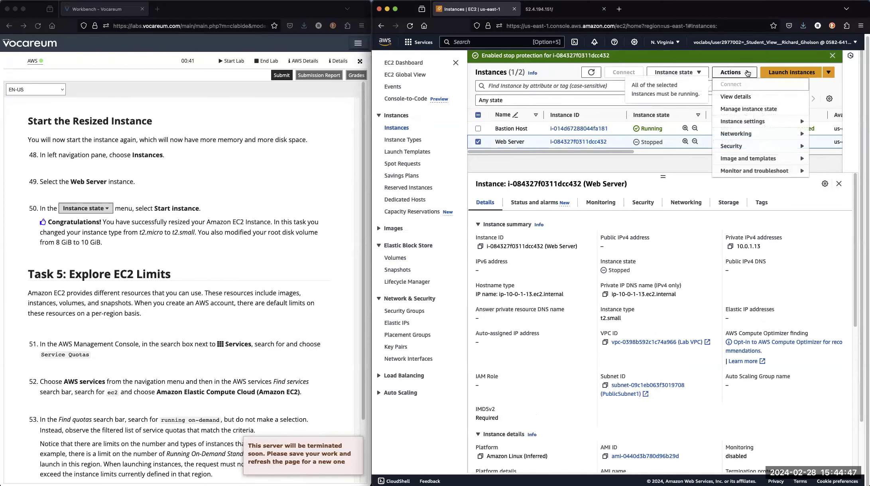
pyautogui.click(694, 73)
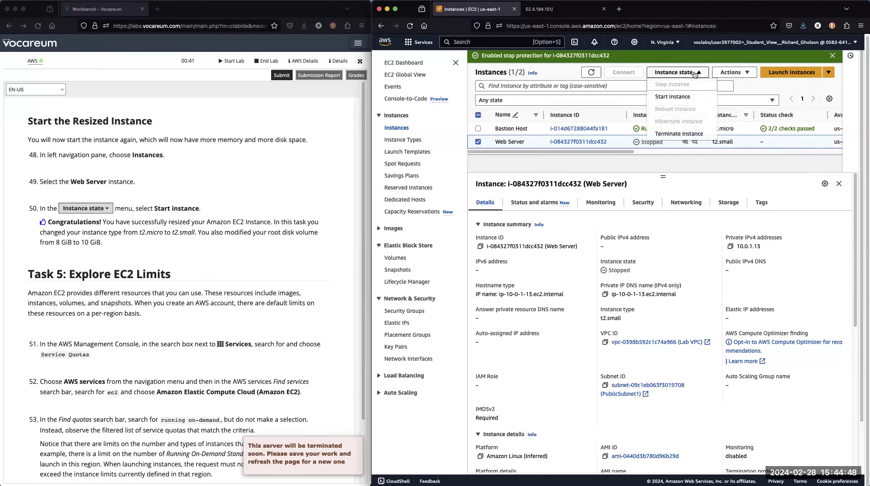
pyautogui.click(673, 97)
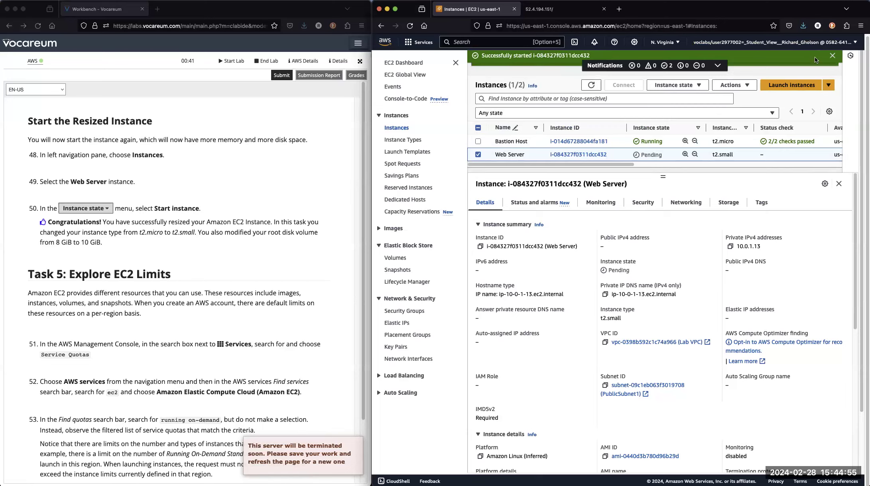
# - Expand and dismiss the notifications above the instances list, and refresh the list to update the Web Server's state
pyautogui.click(717, 66)
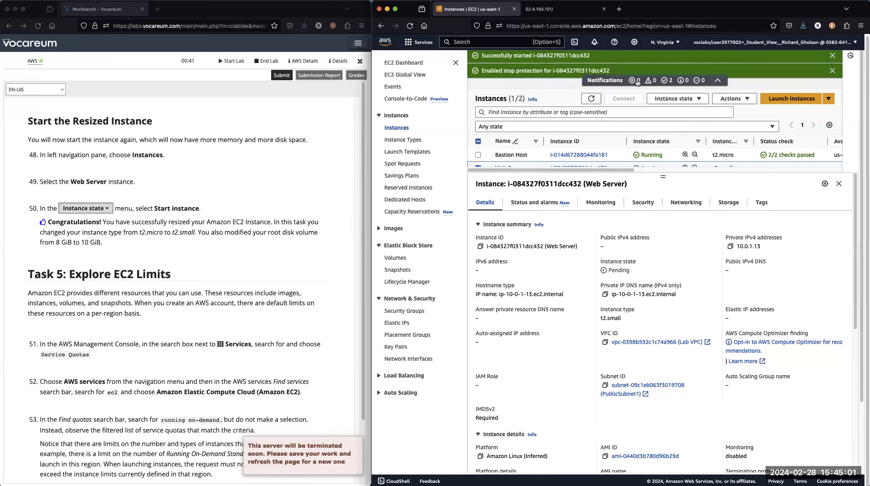
pyautogui.click(835, 56)
pyautogui.click(835, 56)
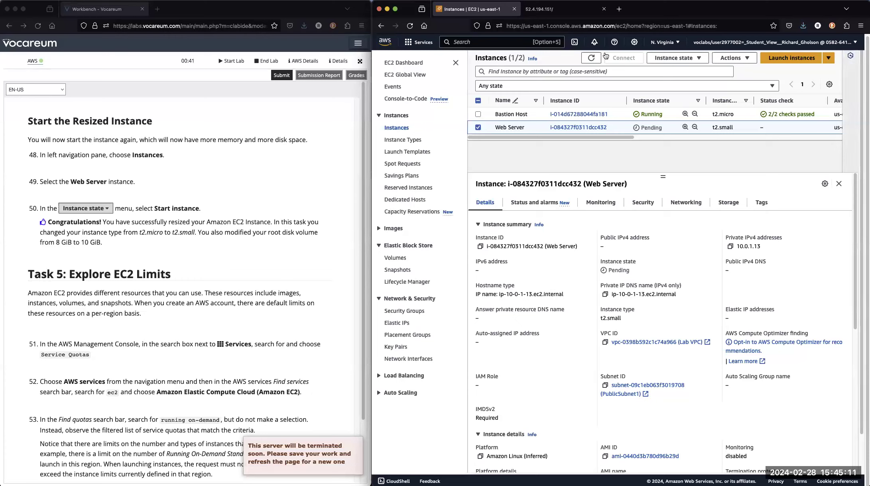
pyautogui.click(588, 60)
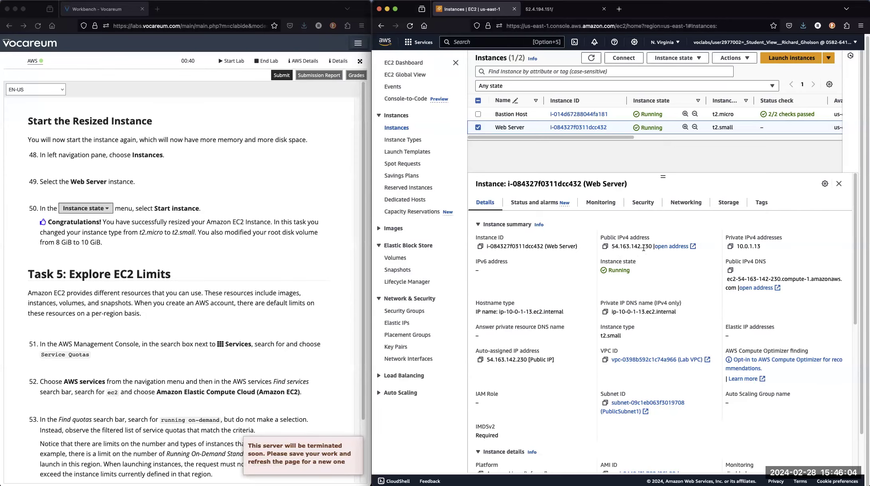
# - Reload the web page at the old address 52.4.194.151 and return to the EC2 instances page
pyautogui.click(543, 9)
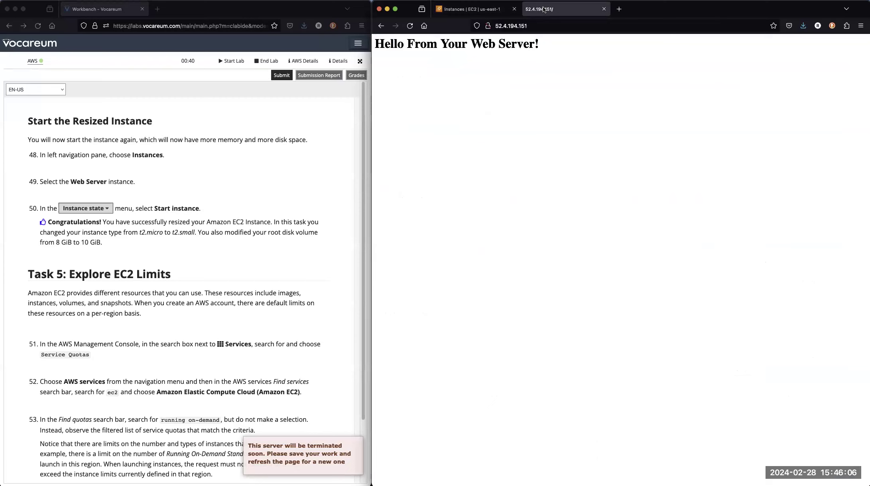
pyautogui.click(412, 26)
pyautogui.click(471, 11)
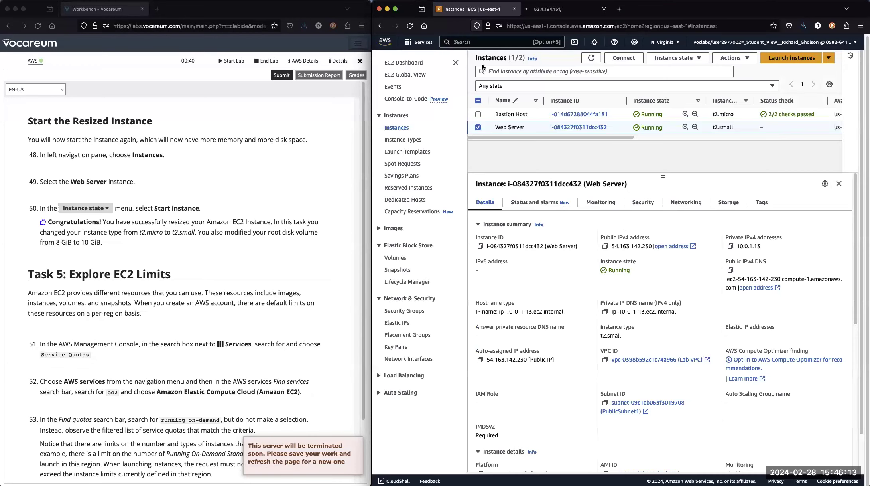
# - Copy the Web Server's public IPv4 address, load 54.163.142.230 in a new browser tab, and close the tab with the old address
pyautogui.click(605, 247)
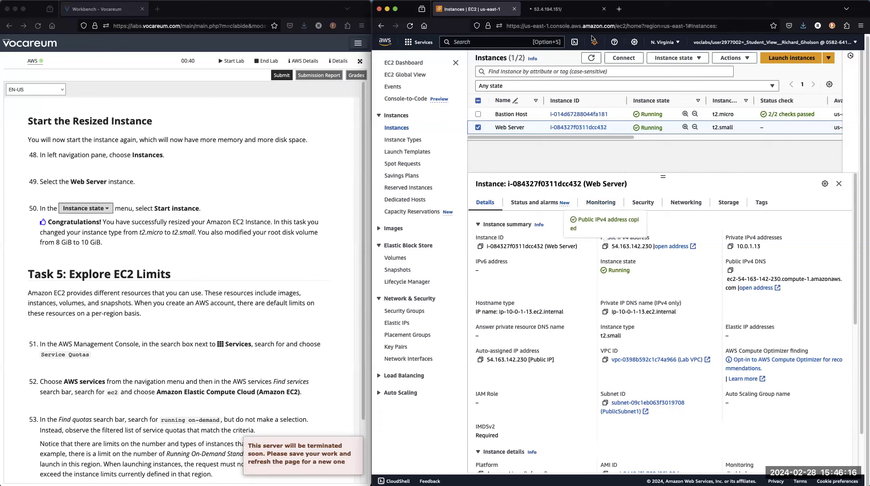
pyautogui.click(619, 10)
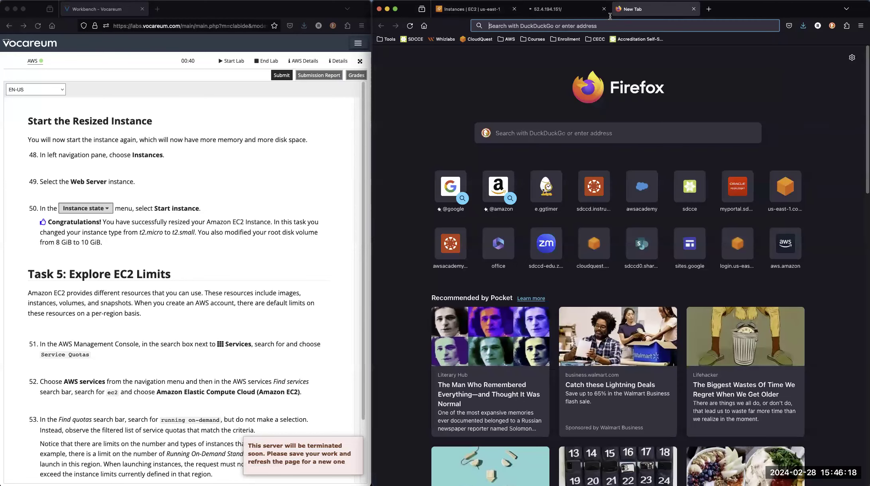
pyautogui.rightClick(586, 25)
pyautogui.click(609, 79)
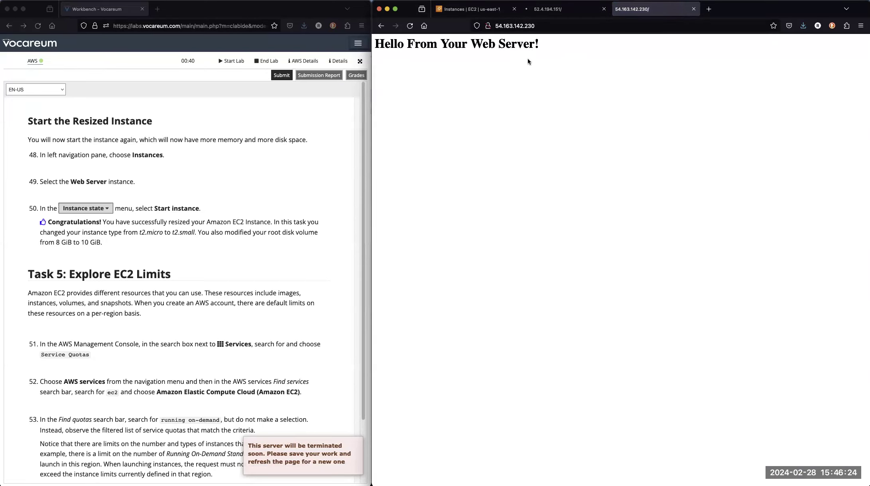
pyautogui.click(604, 10)
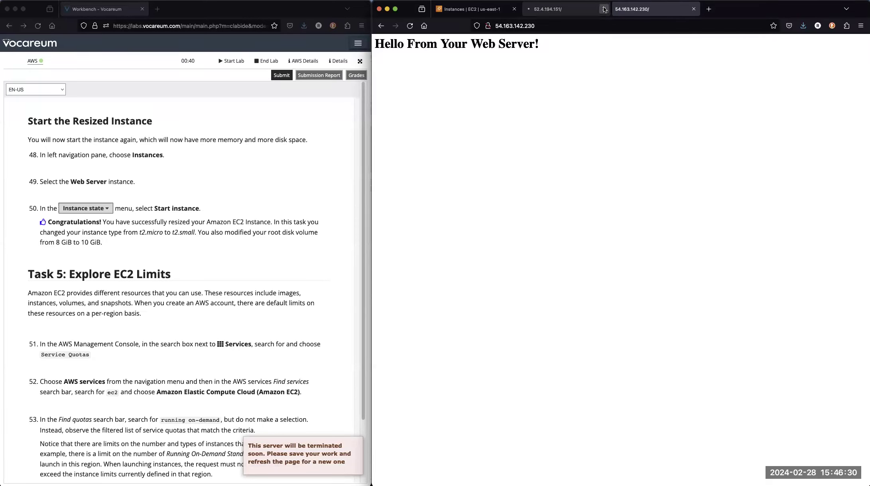
# - Return to the EC2 instances page and show the Web Server's storage details to check its volume size
pyautogui.click(473, 9)
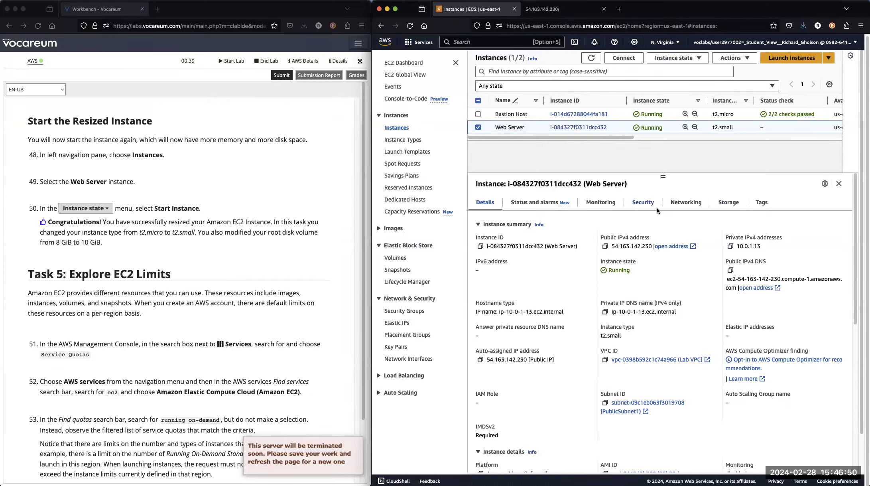
pyautogui.click(728, 202)
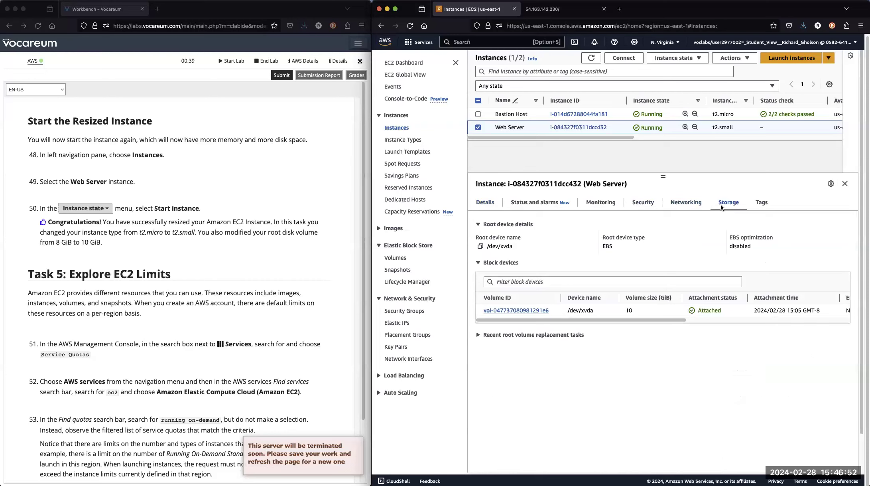